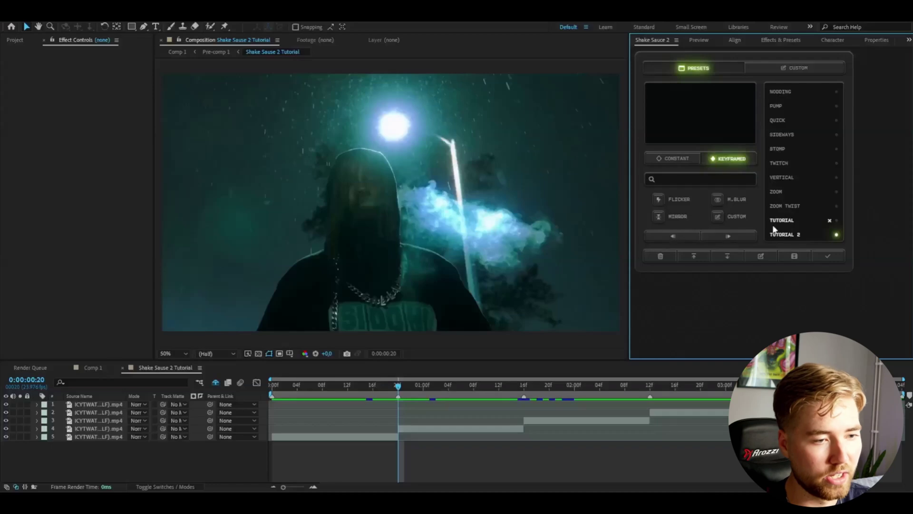
pyautogui.scroll(2, 792, 187)
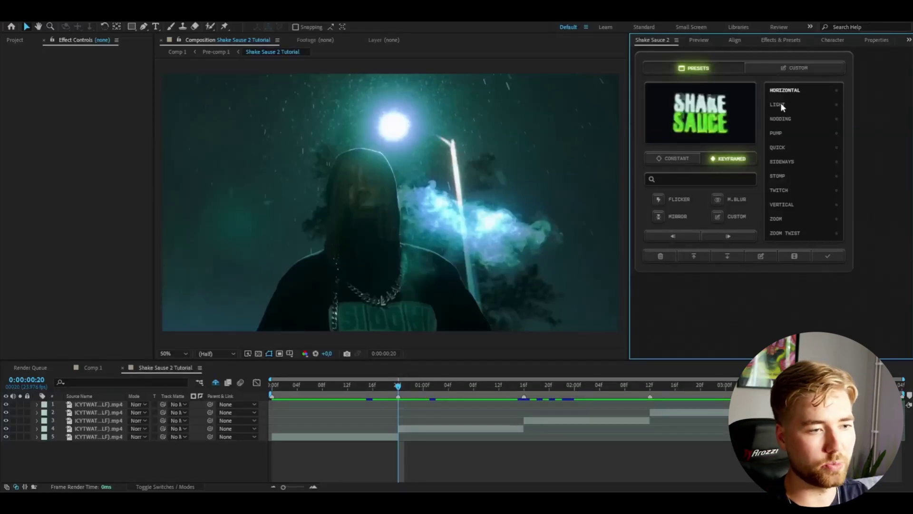
# Step: Apply the Pump keyframed shake to the clip and scrub around frame 17 to inspect it
pyautogui.click(783, 136)
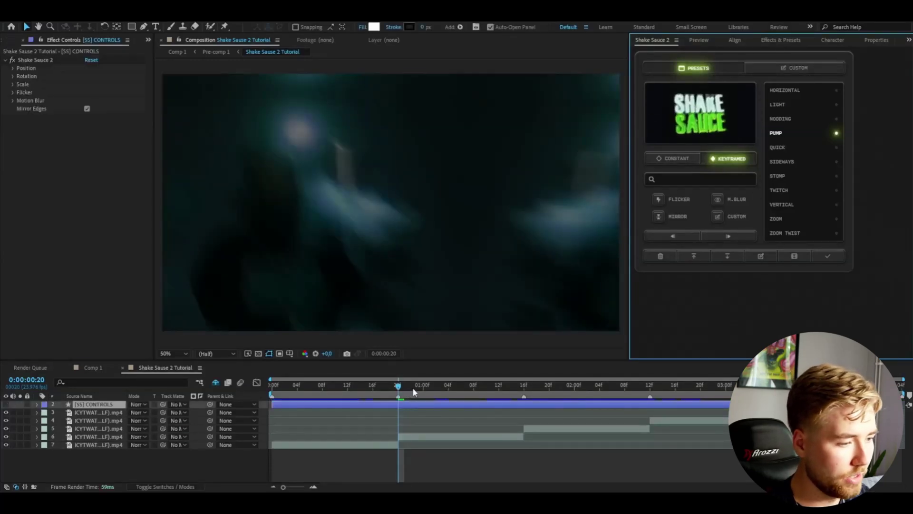
pyautogui.moveTo(413, 387); pyautogui.dragTo(379, 390)
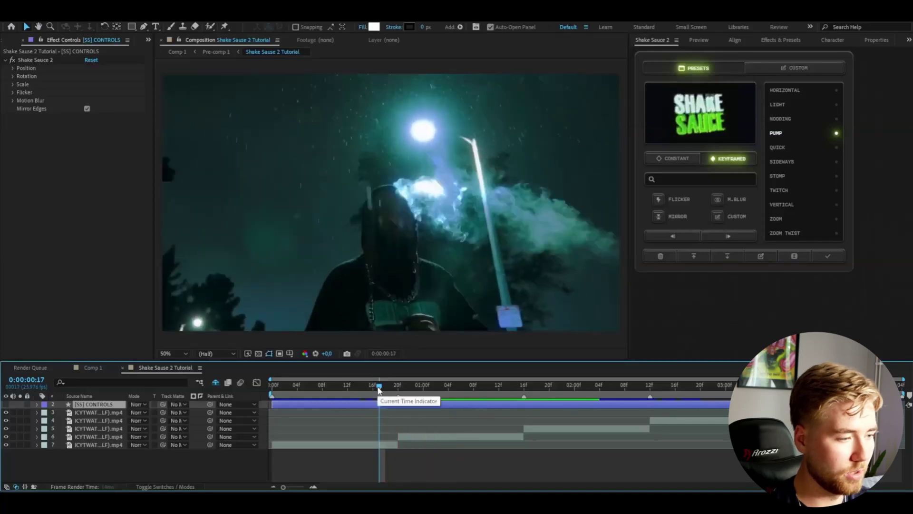
pyautogui.moveTo(379, 390); pyautogui.dragTo(390, 386)
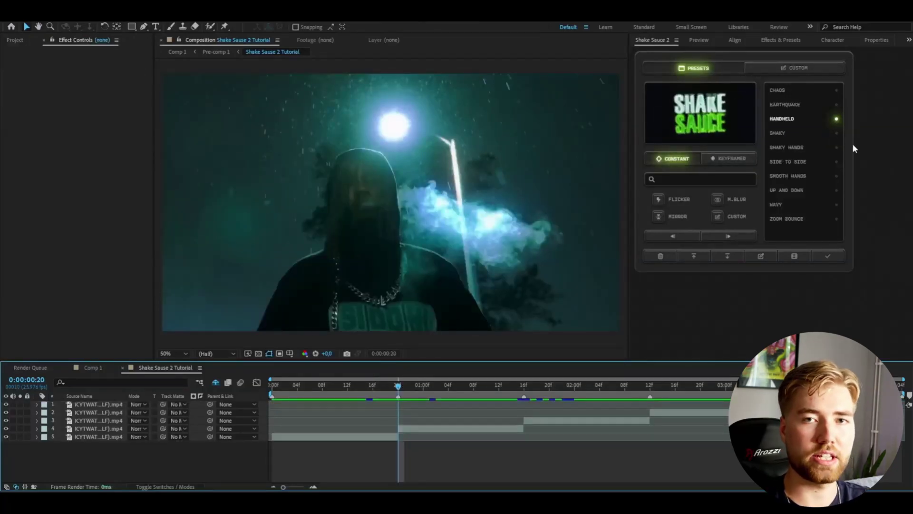
# Step: Apply the Up and Down constant shake, preview playback, then remove it
pyautogui.click(792, 191)
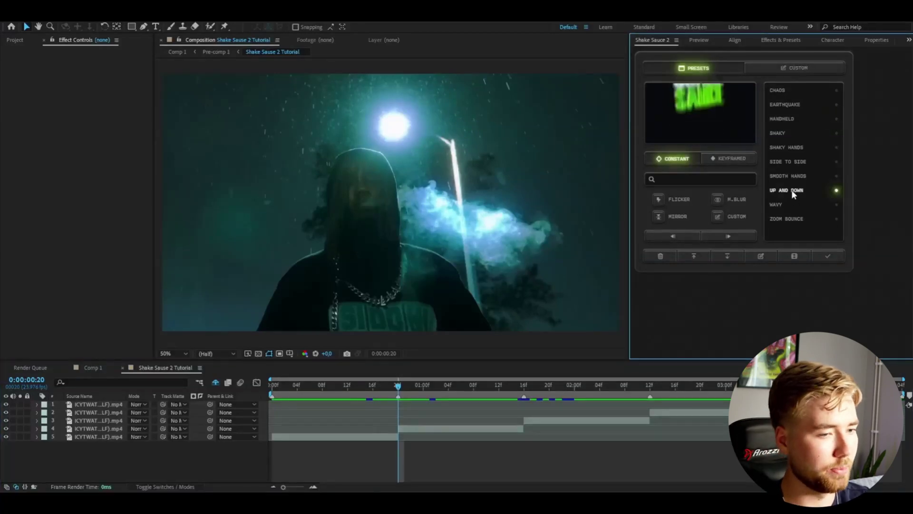
pyautogui.click(528, 368)
pyautogui.press('space')
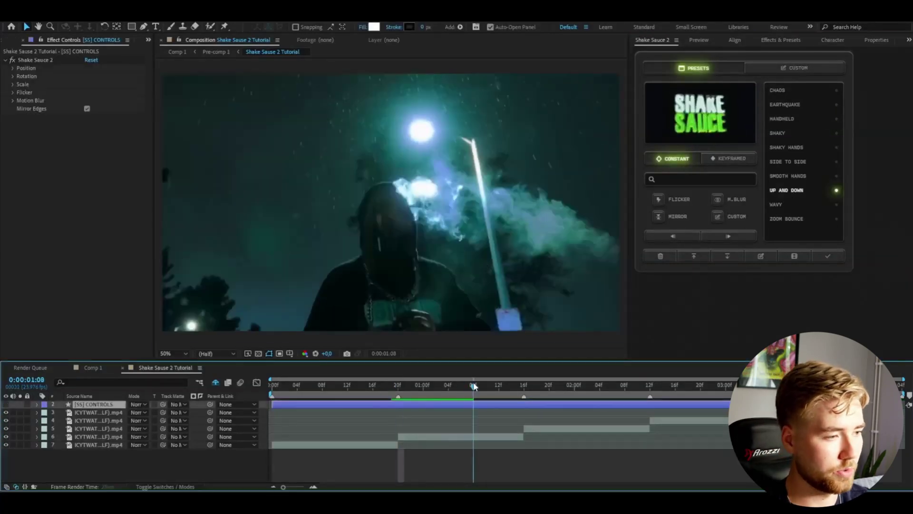
pyautogui.press('space')
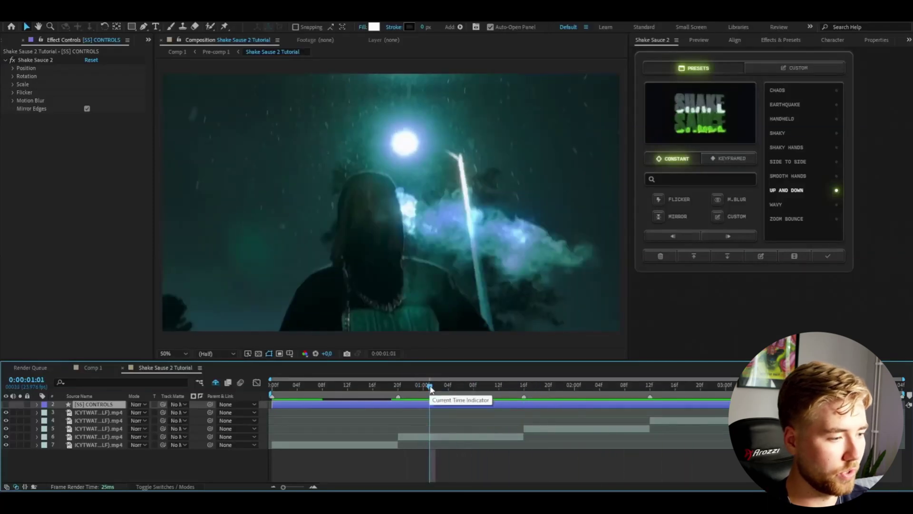
pyautogui.press('Delete')
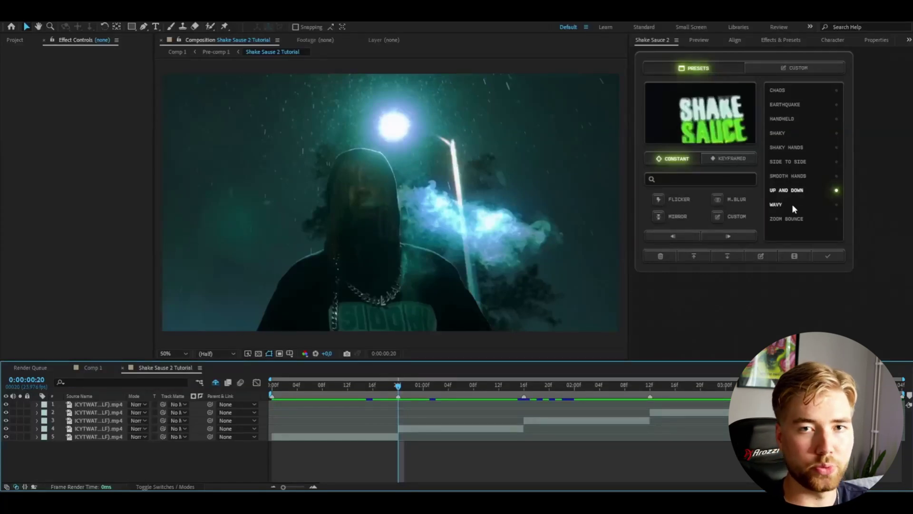
pyautogui.click(688, 238)
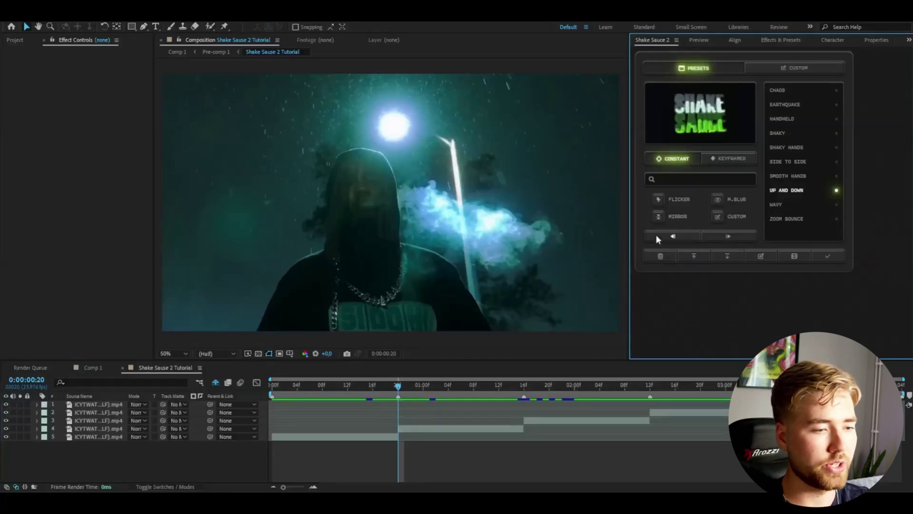
pyautogui.click(675, 236)
pyautogui.click(727, 238)
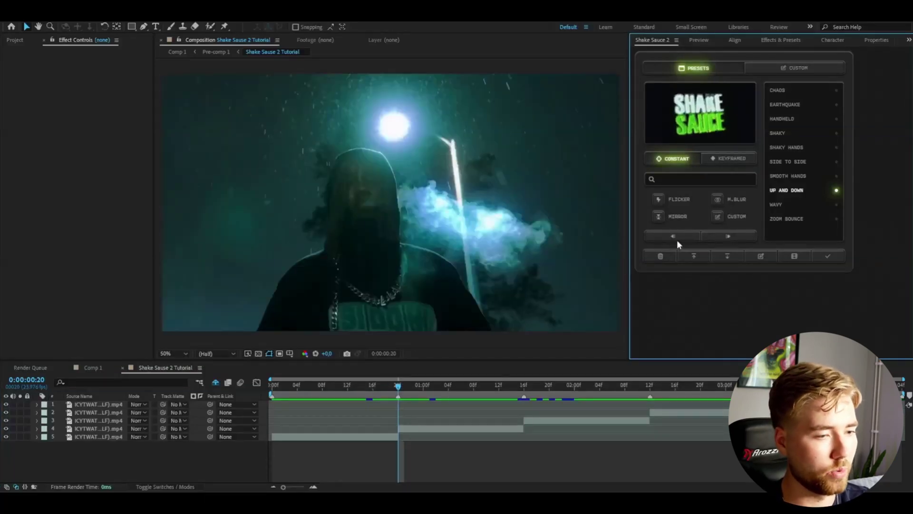
pyautogui.click(706, 238)
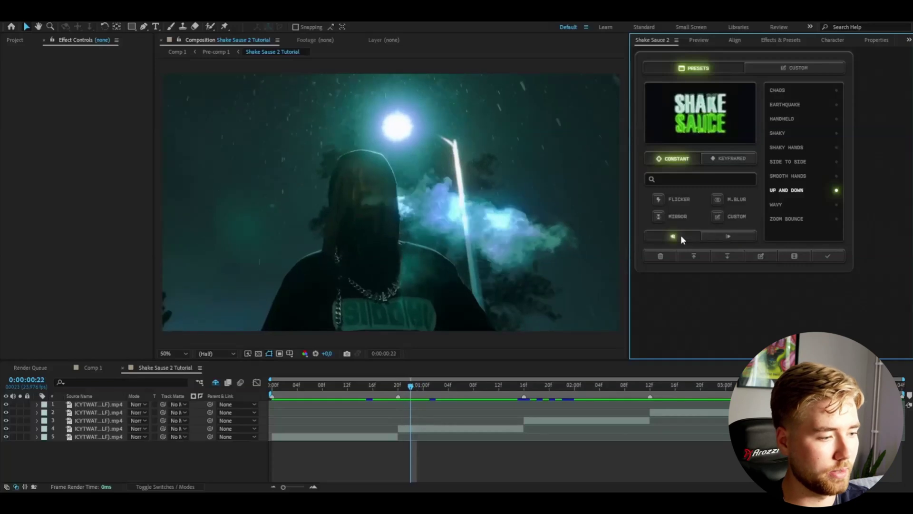
pyautogui.click(680, 235)
pyautogui.click(680, 235)
pyautogui.click(727, 236)
pyautogui.click(726, 236)
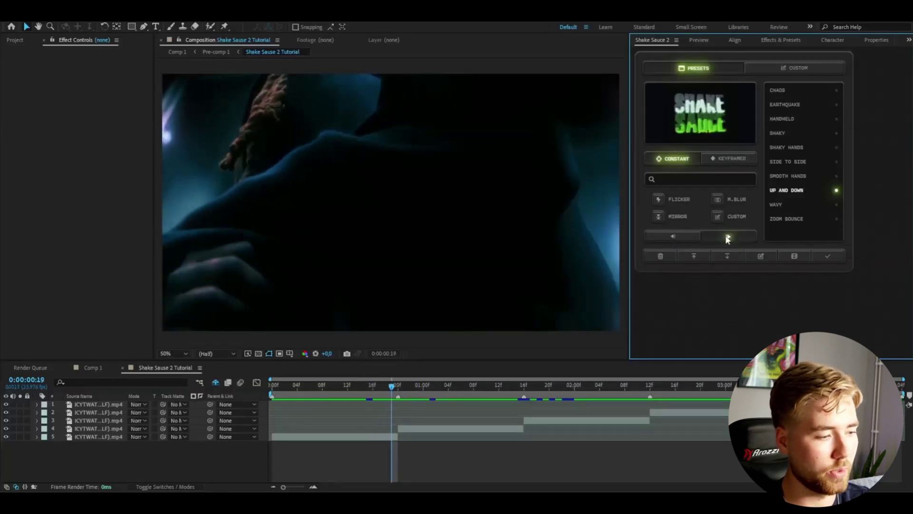
pyautogui.click(727, 236)
pyautogui.click(717, 237)
pyautogui.click(697, 40)
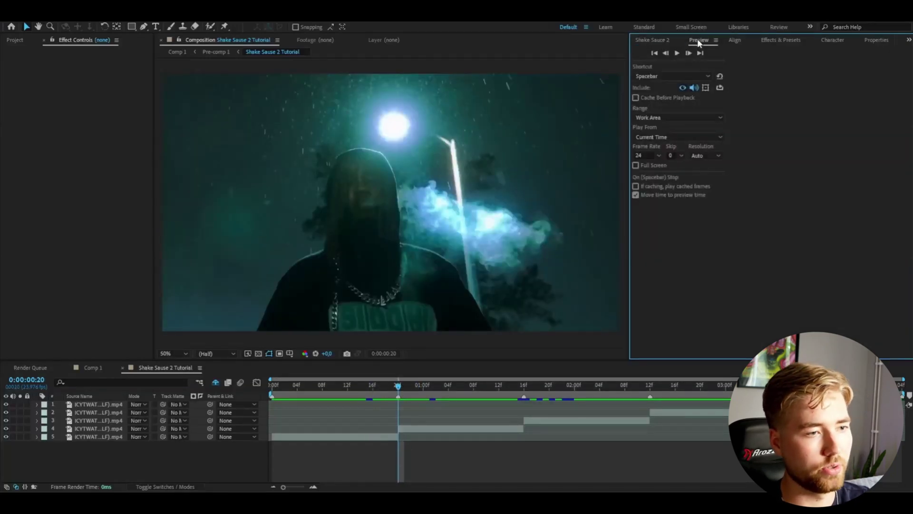
pyautogui.click(652, 40)
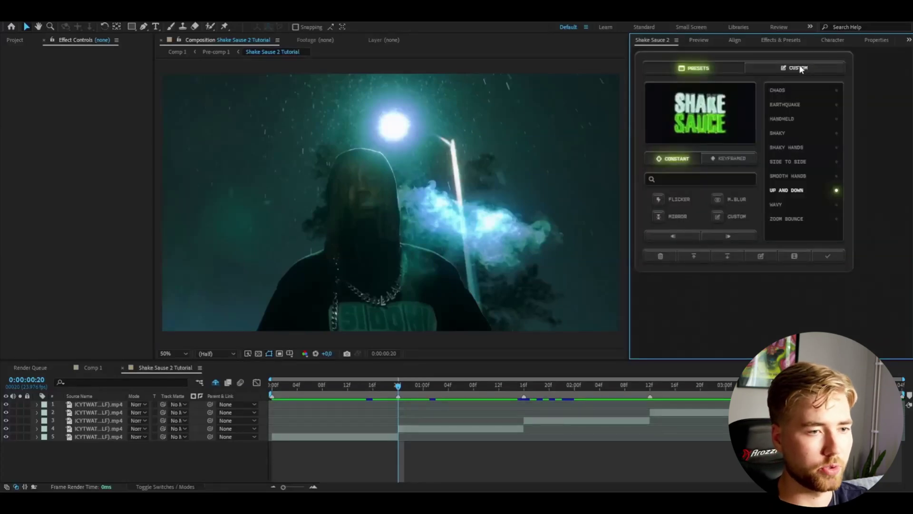
# Step: Start a custom shake with a controls layer and set the position frequency to 12
pyautogui.click(799, 68)
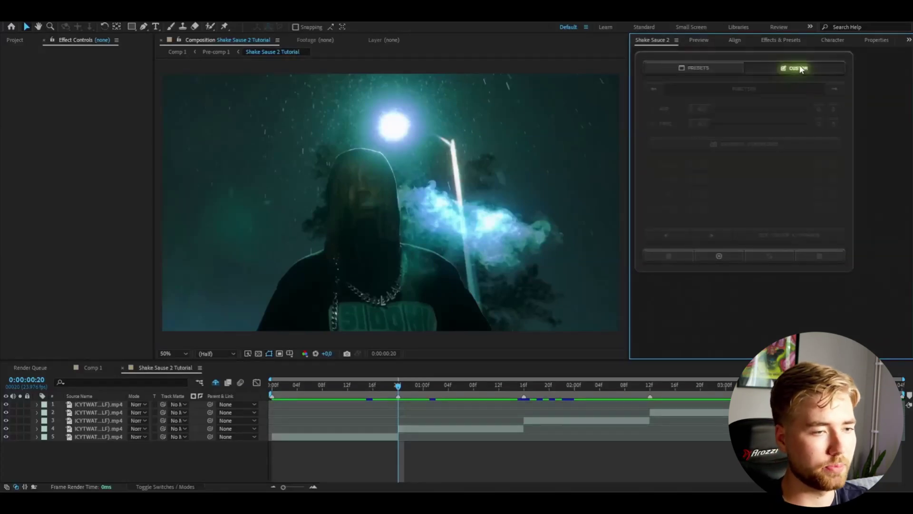
pyautogui.click(719, 256)
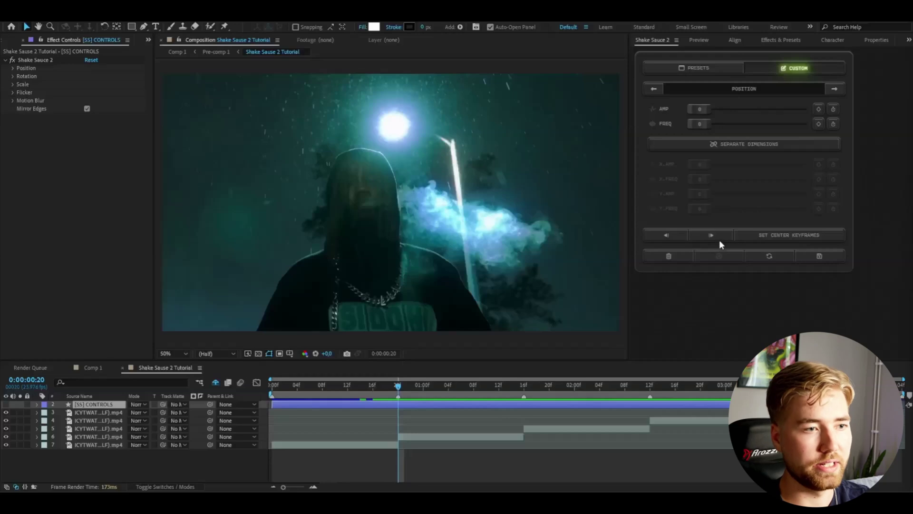
pyautogui.moveTo(699, 124); pyautogui.dragTo(679, 133)
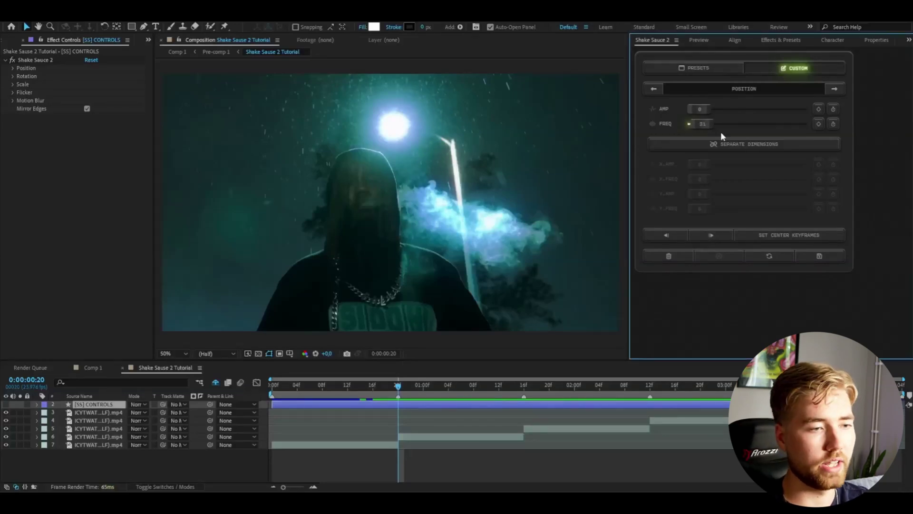
pyautogui.click(704, 124)
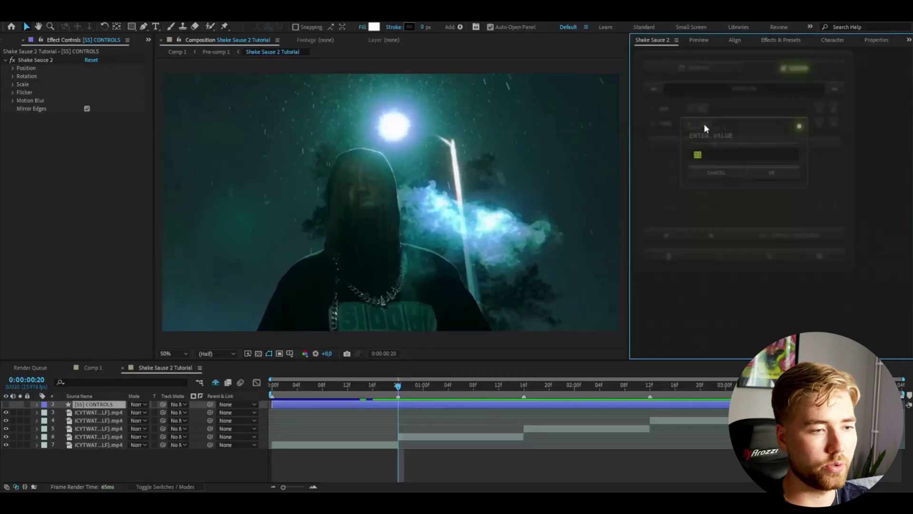
pyautogui.press('BackSpace')
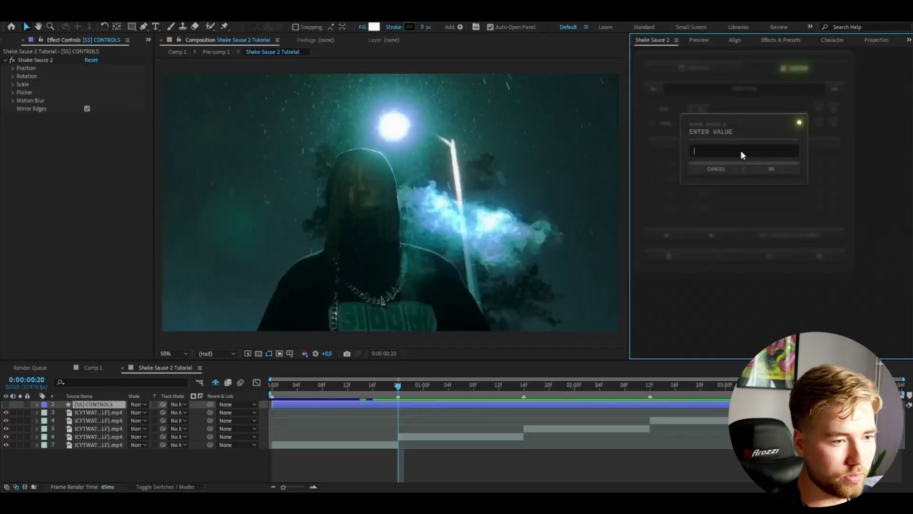
pyautogui.write('12')
pyautogui.click(766, 170)
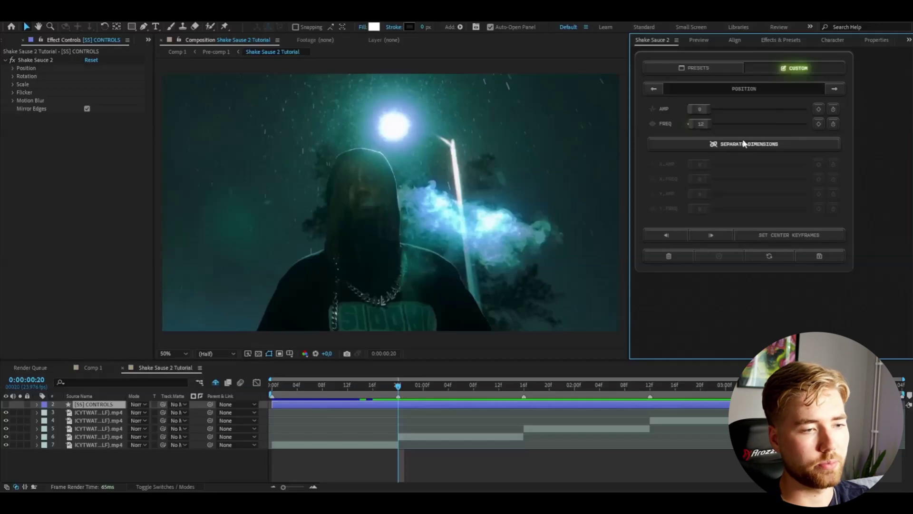
# Step: Separate X and Y position shake, set Y amplitude 230 and Y frequency 60, then preview
pyautogui.click(728, 144)
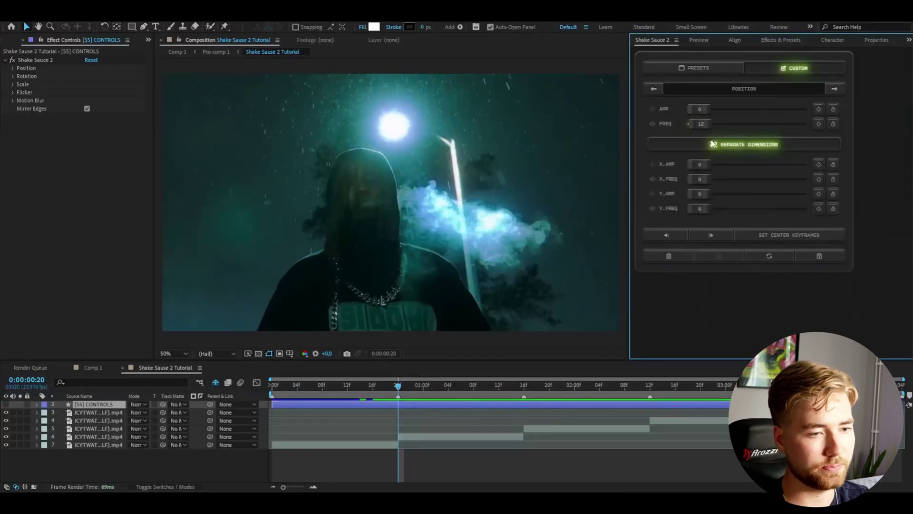
pyautogui.click(701, 193)
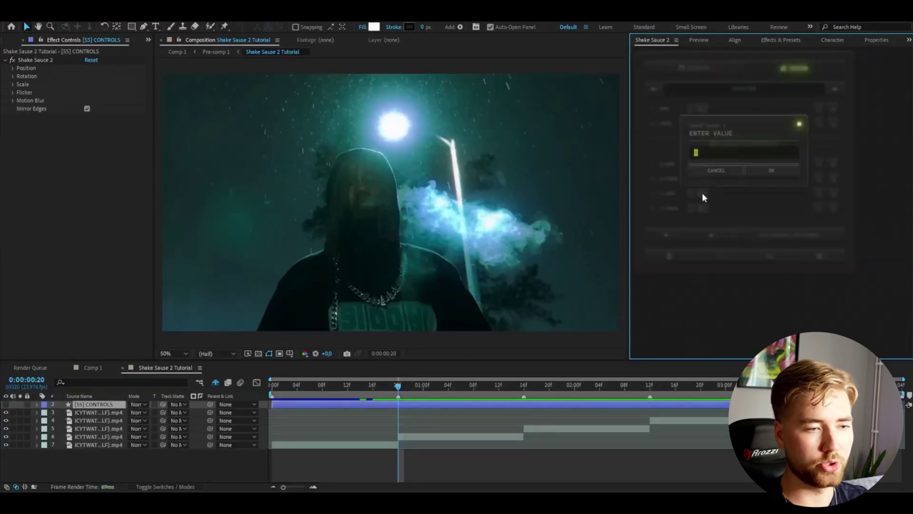
pyautogui.write('230')
pyautogui.press('Return')
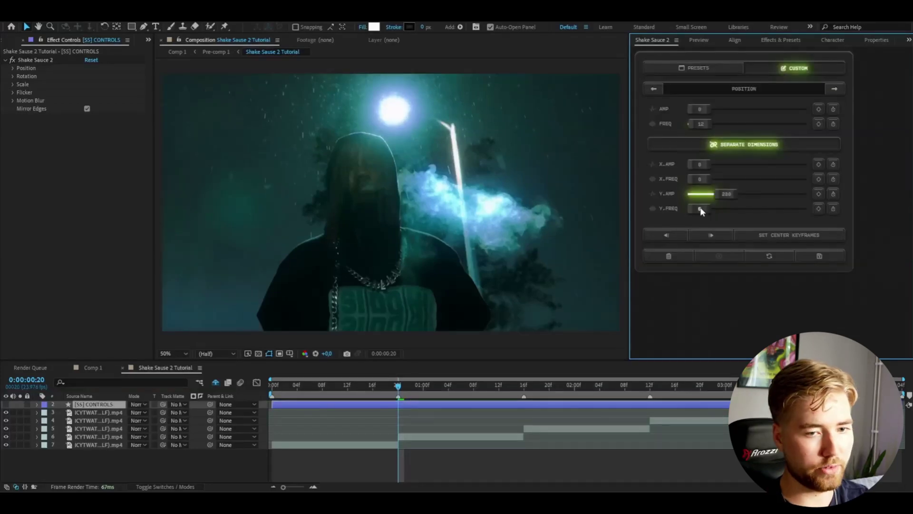
pyautogui.click(700, 207)
pyautogui.write('60')
pyautogui.press('Return')
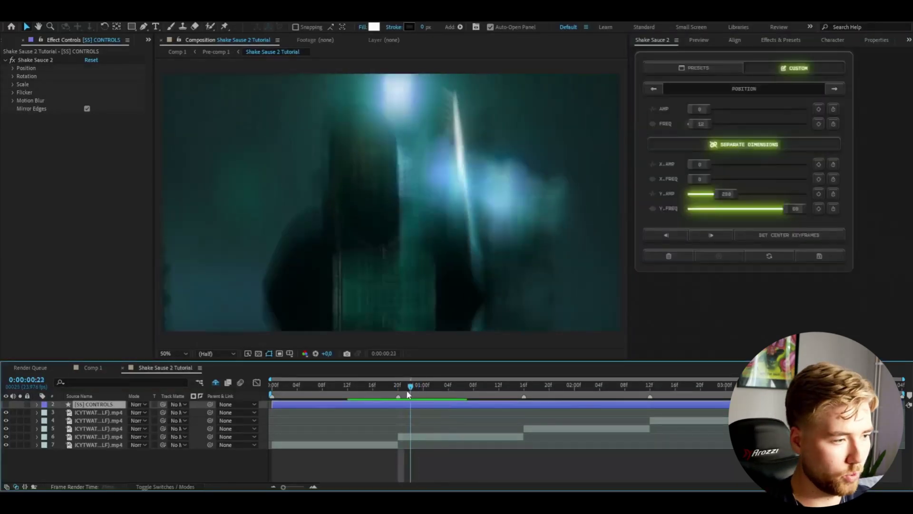
pyautogui.moveTo(408, 385); pyautogui.dragTo(398, 404)
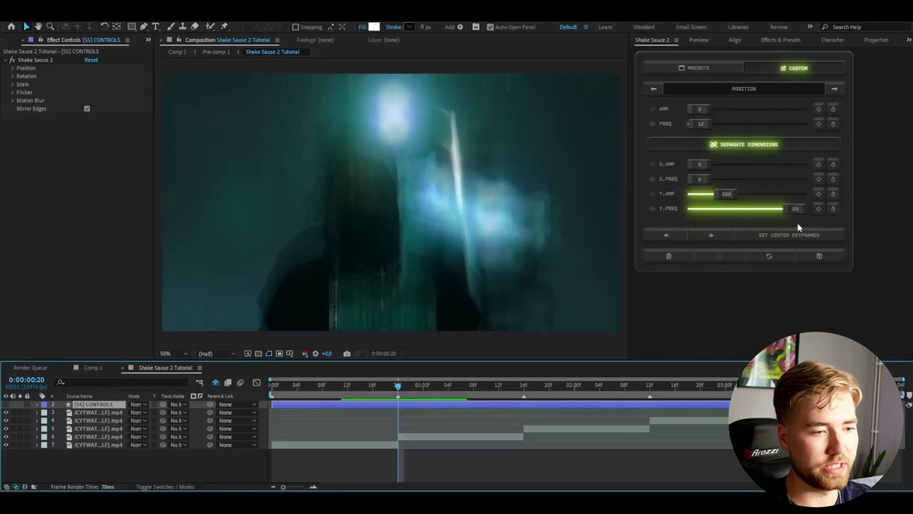
# Step: Keyframe frequency, Y amplitude and Y frequency at 0:20, then set all to 0 at 0:00:01:02
pyautogui.click(818, 209)
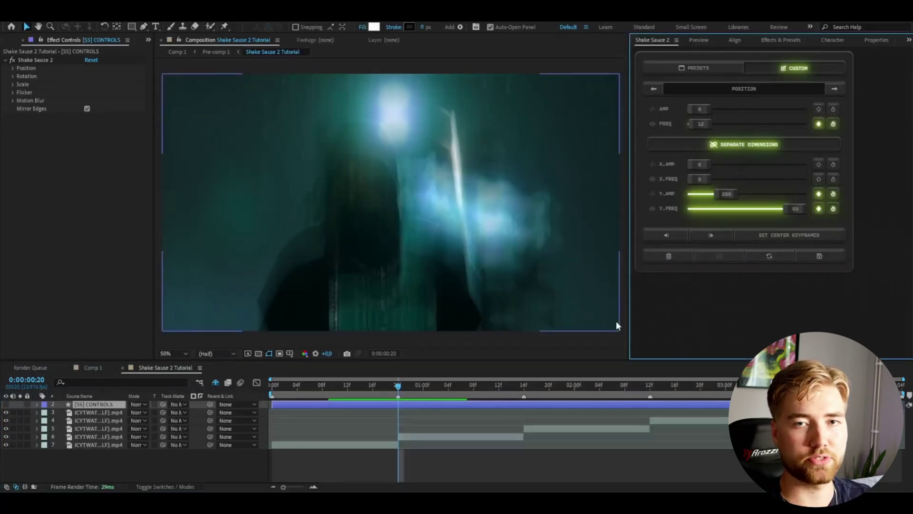
pyautogui.click(715, 234)
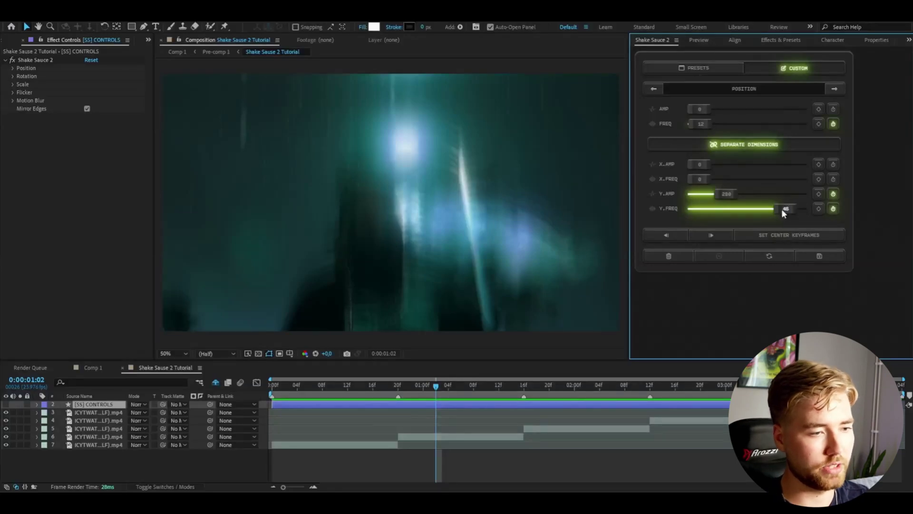
pyautogui.click(787, 235)
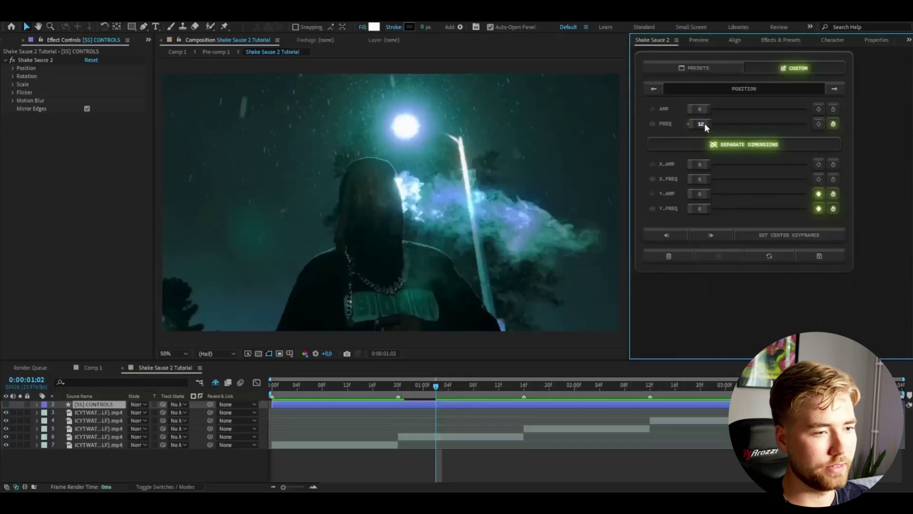
pyautogui.moveTo(704, 124); pyautogui.dragTo(600, 128)
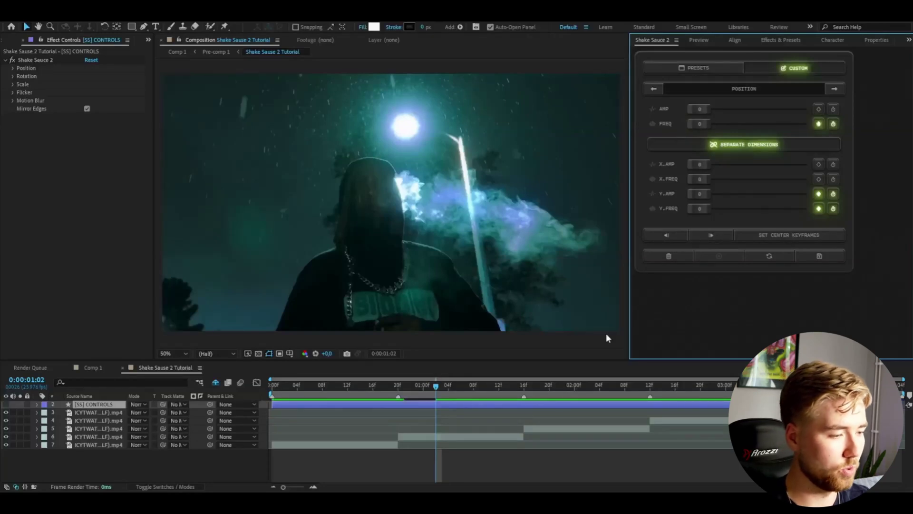
# Step: Step the playhead back through 0:20 and 0:14 to check the shake ramp
pyautogui.click(397, 385)
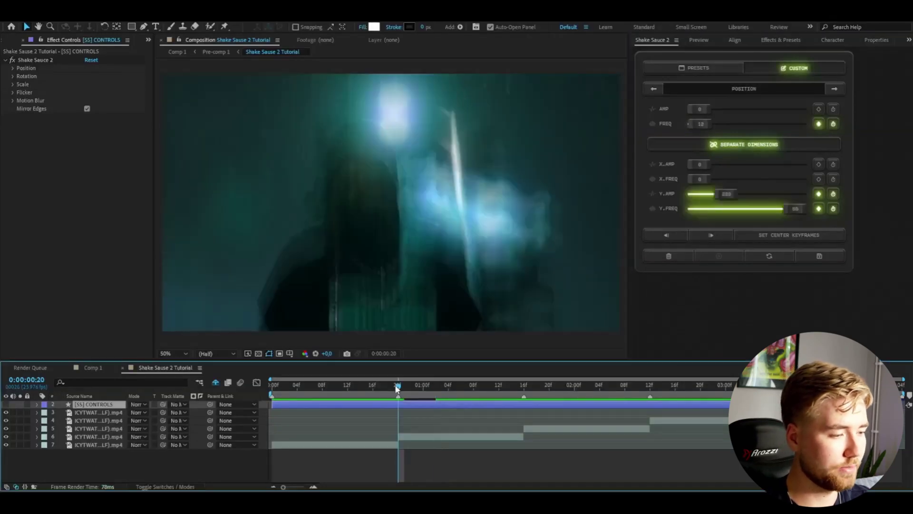
pyautogui.click(673, 233)
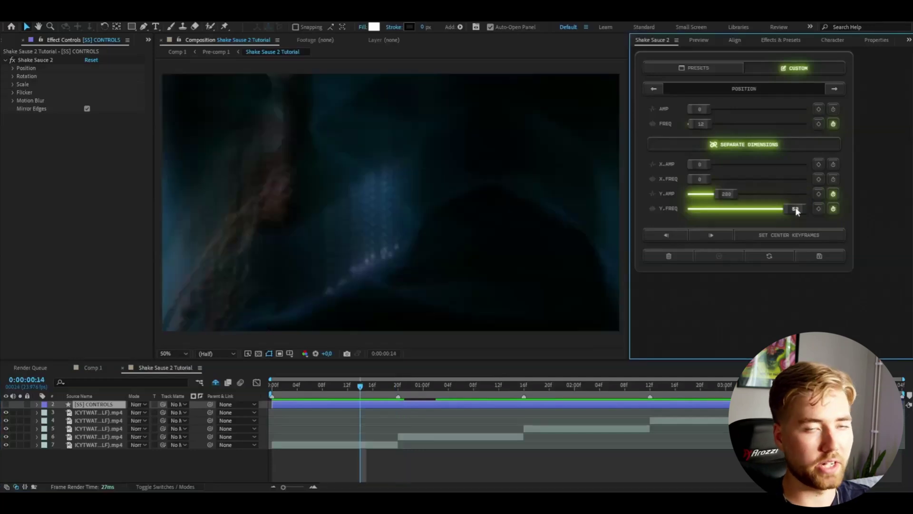
pyautogui.press('pageup')
pyautogui.press('pageup')
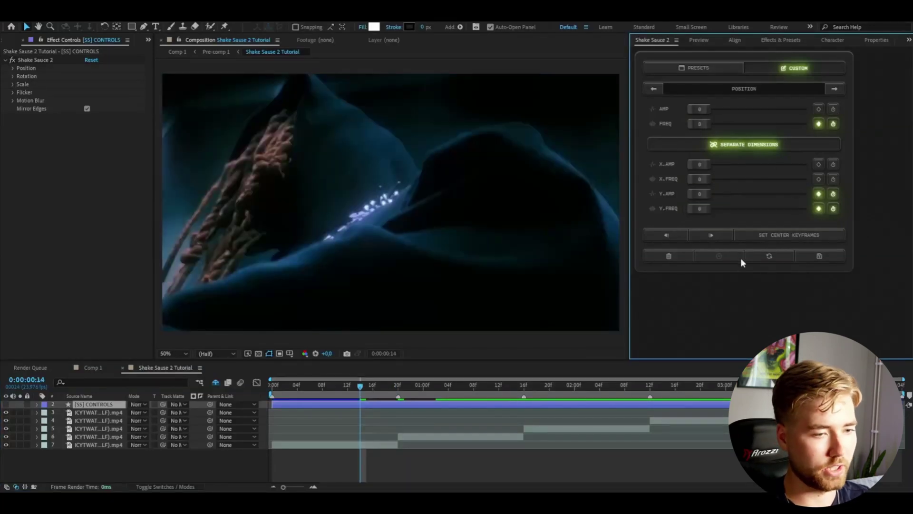
pyautogui.click(347, 386)
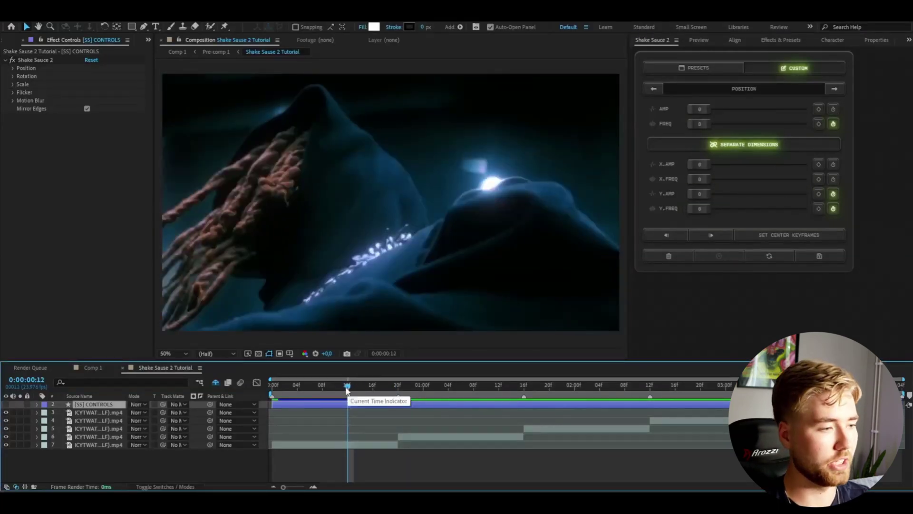
# Step: At 0:00:00:20, set the rotation amplitude to 10 and keyframe it
pyautogui.moveTo(347, 386); pyautogui.dragTo(398, 386)
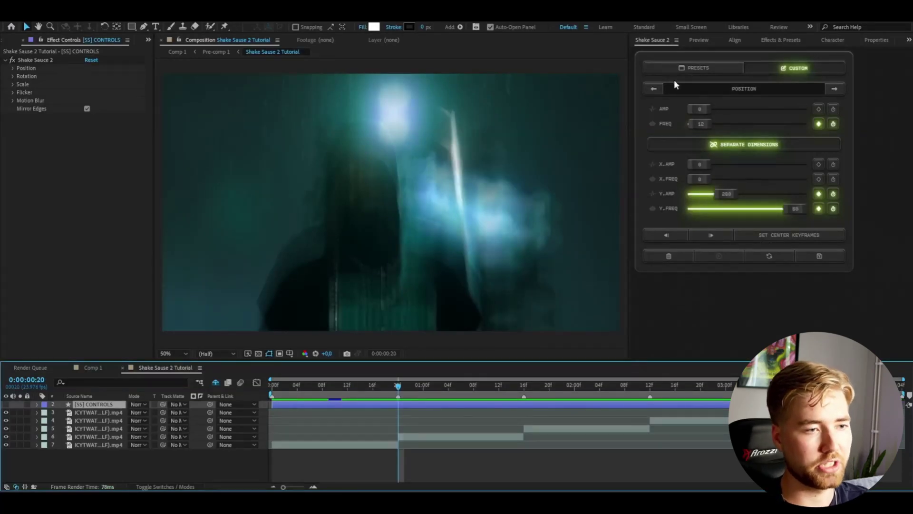
pyautogui.click(835, 89)
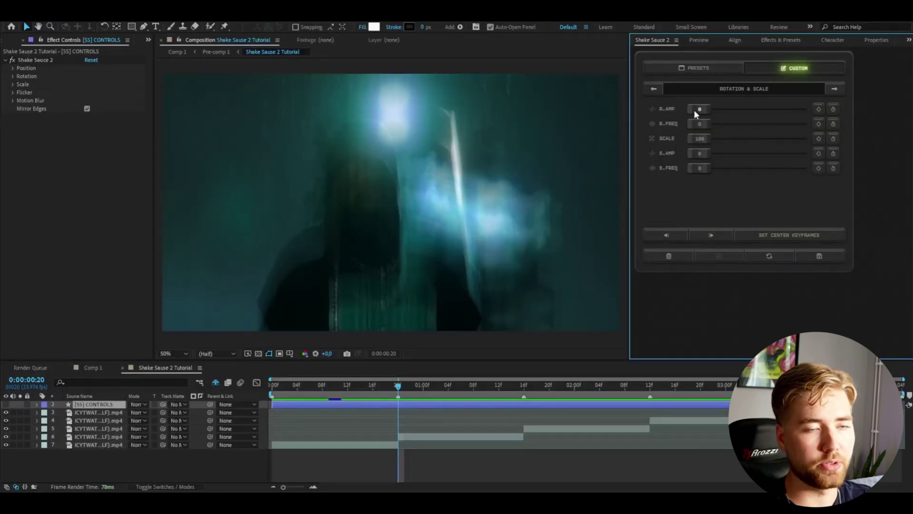
pyautogui.moveTo(754, 124); pyautogui.dragTo(833, 126)
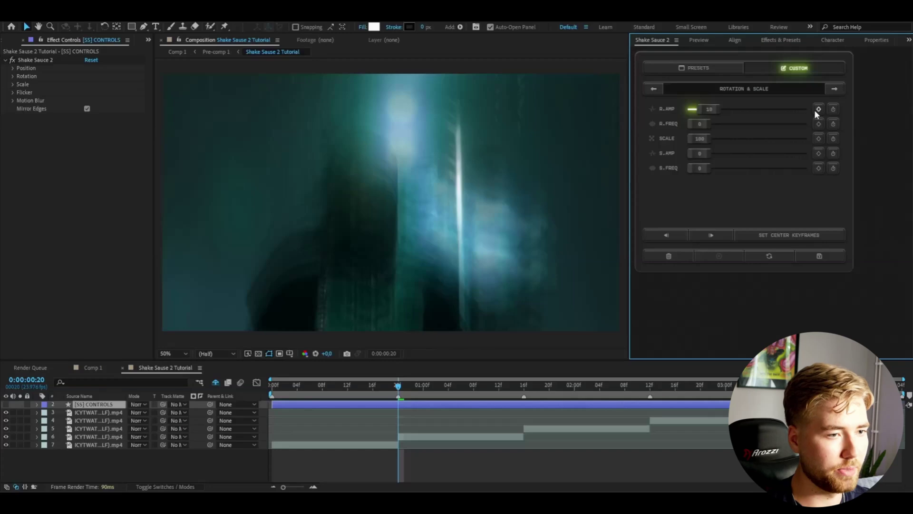
pyautogui.click(814, 109)
# Step: Bring the rotation amplitude to 0 at 0:00:01:02, then check it at 0:20 and 0:14
pyautogui.press('pagedown')
pyautogui.press('pagedown')
pyautogui.press('pagedown')
pyautogui.press('pagedown')
pyautogui.press('pagedown')
pyautogui.press('pagedown')
pyautogui.moveTo(706, 116); pyautogui.dragTo(665, 107)
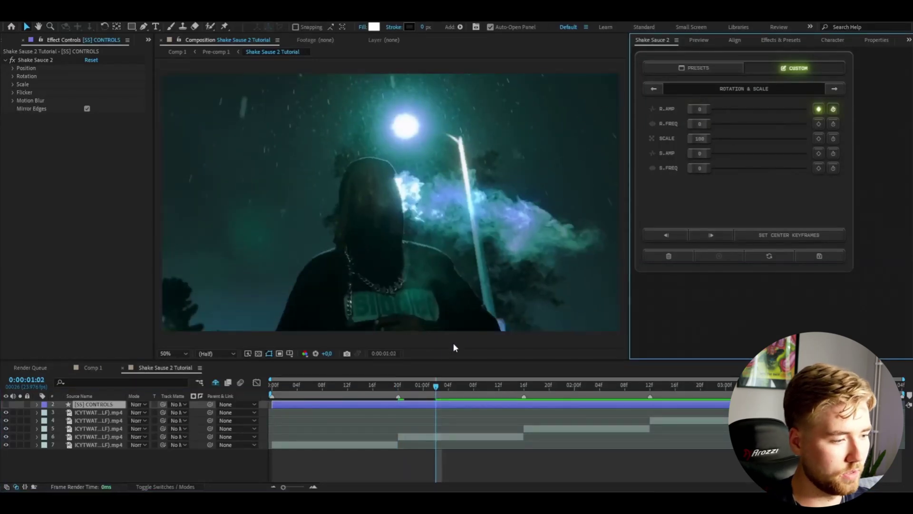
pyautogui.press('pageup')
pyautogui.press('pageup')
pyautogui.press('pageup')
pyautogui.press('pageup')
pyautogui.press('pageup')
pyautogui.press('pageup')
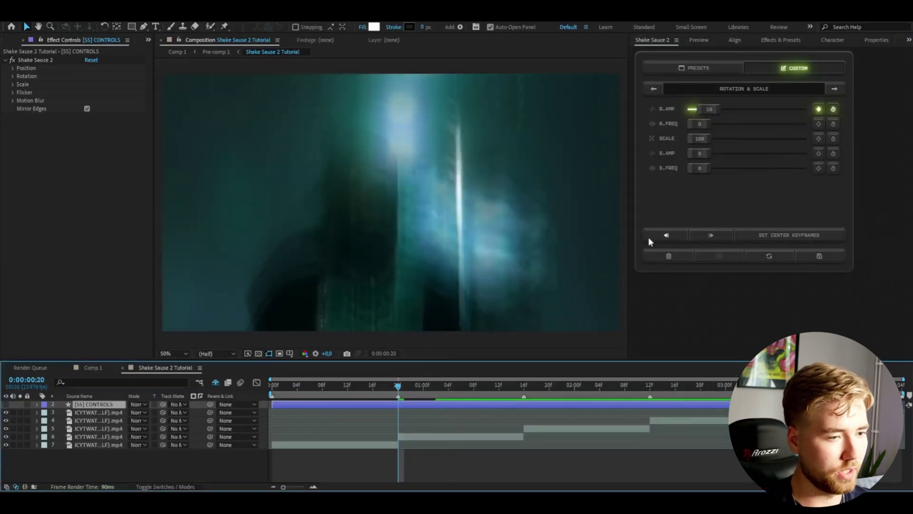
pyautogui.click(665, 238)
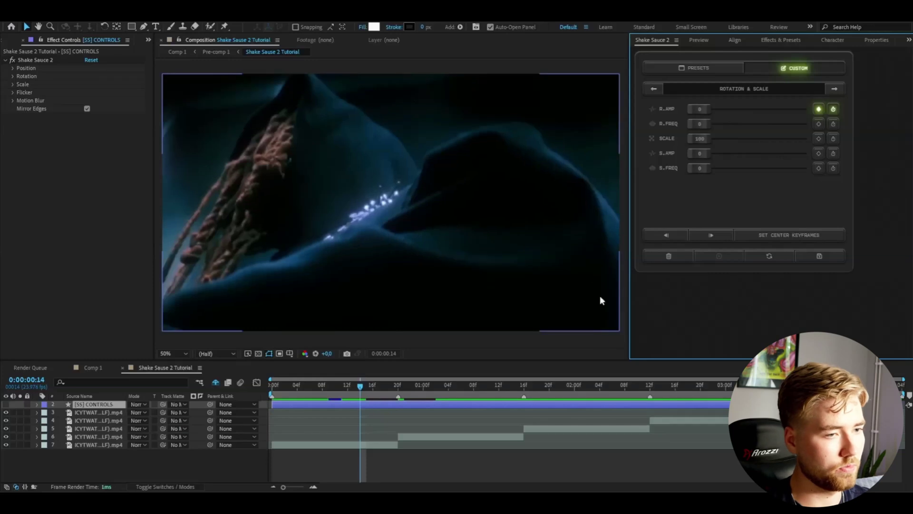
# Step: Turn on flicker and keyframe flicker brightness to 3 at 0:00:00:20, then return to frame 14
pyautogui.click(836, 89)
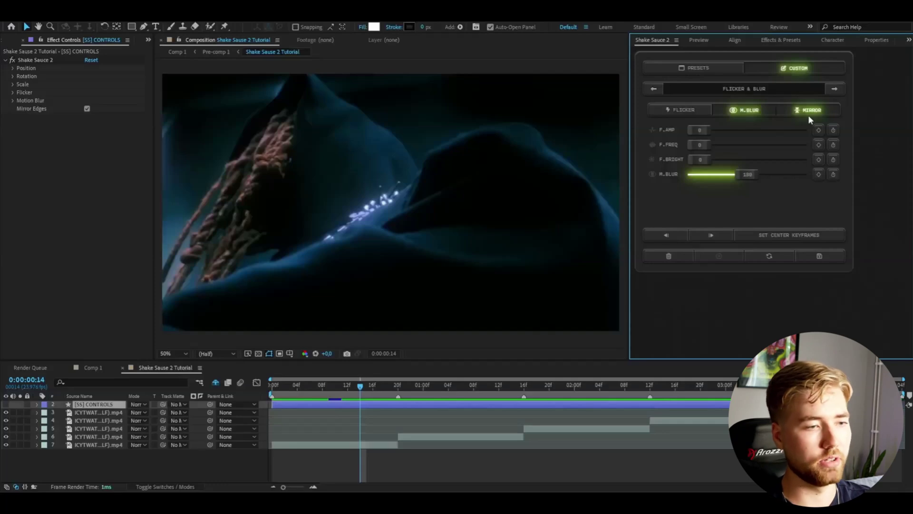
pyautogui.click(677, 110)
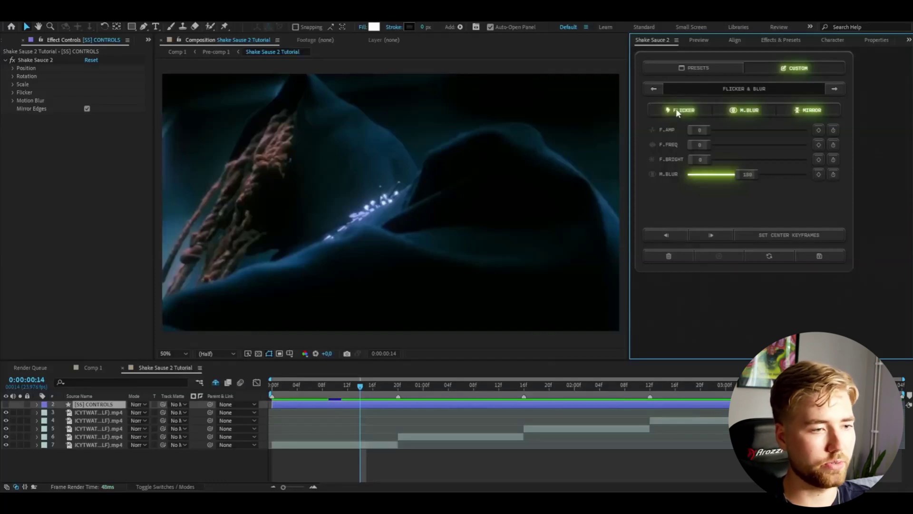
pyautogui.click(396, 386)
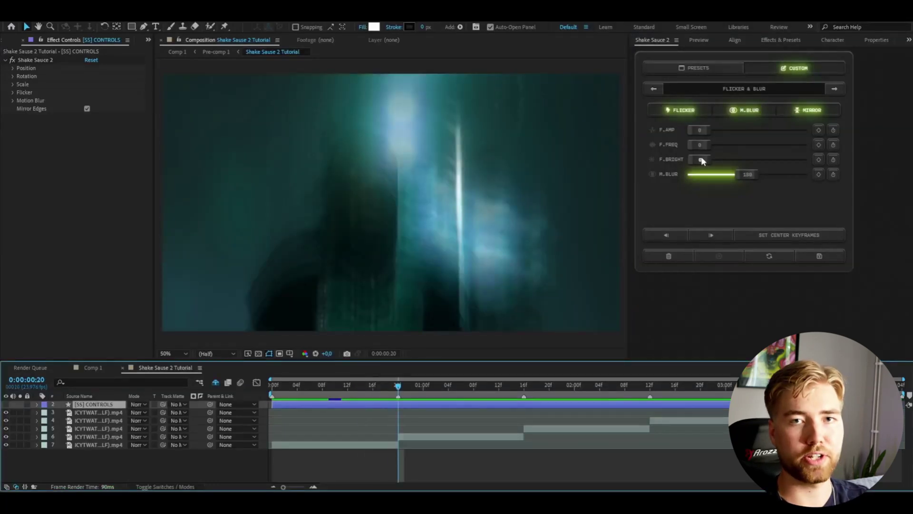
pyautogui.click(703, 159)
pyautogui.moveTo(733, 161); pyautogui.dragTo(757, 159)
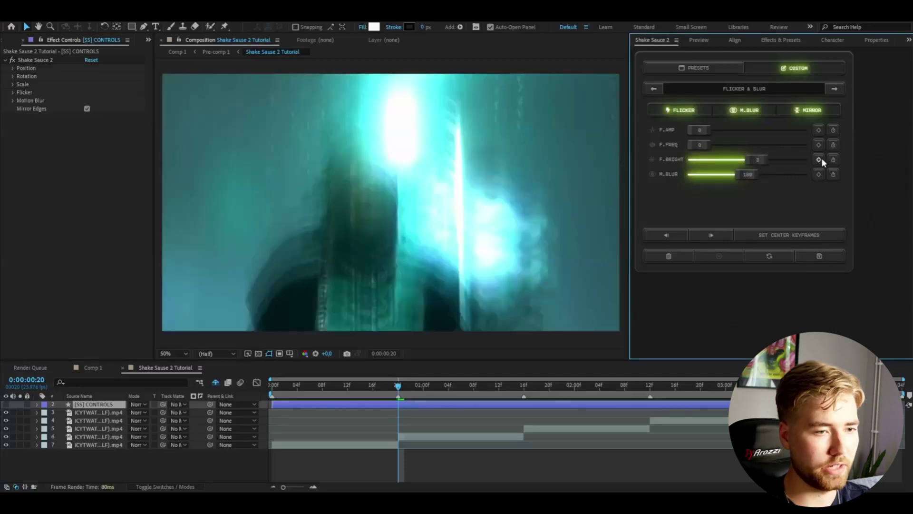
pyautogui.click(713, 236)
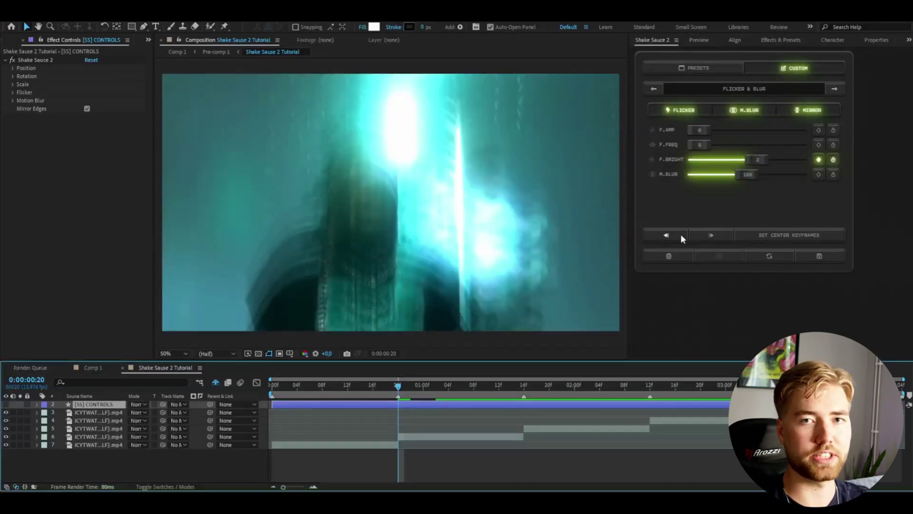
pyautogui.click(681, 235)
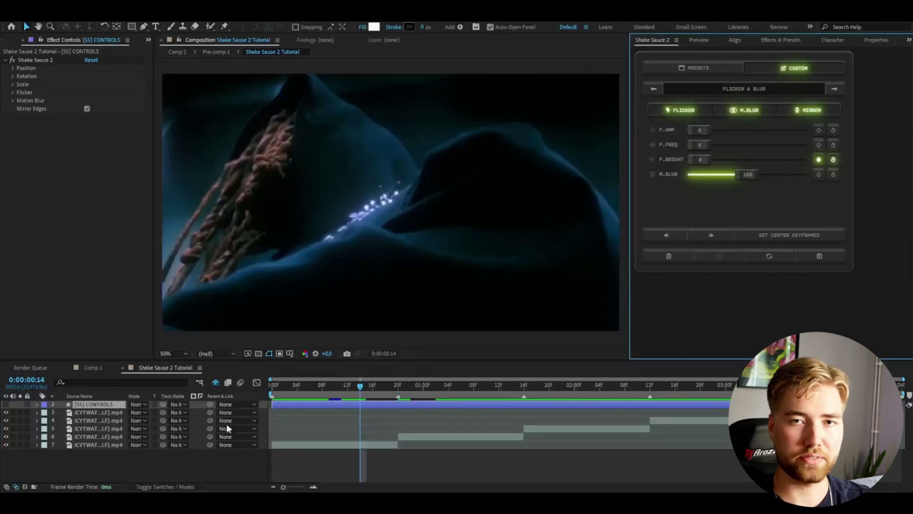
# Step: Reveal the [SS] CONTROLS Position keyframes and apply Easy Ease to the Y Amplitude and Y Frequency keys
pyautogui.click(37, 404)
pyautogui.click(45, 421)
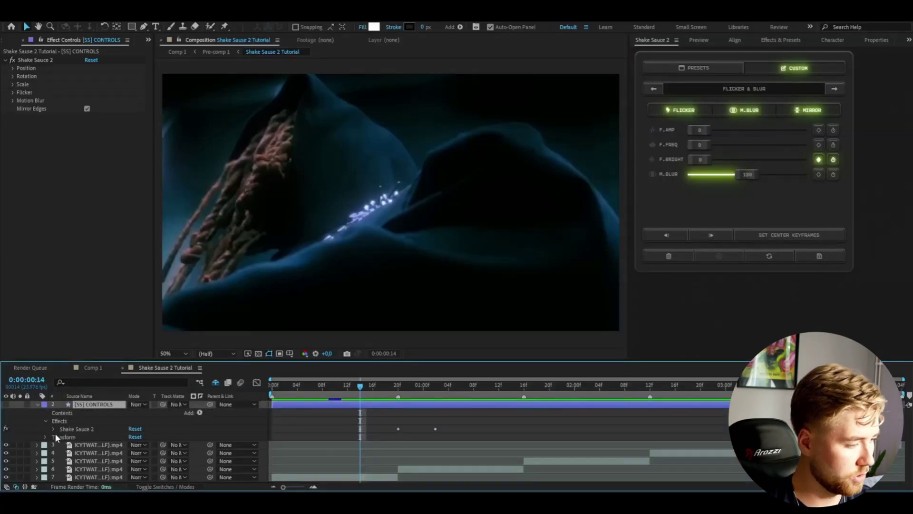
pyautogui.click(54, 429)
pyautogui.click(61, 437)
pyautogui.scroll(-1, 68, 462)
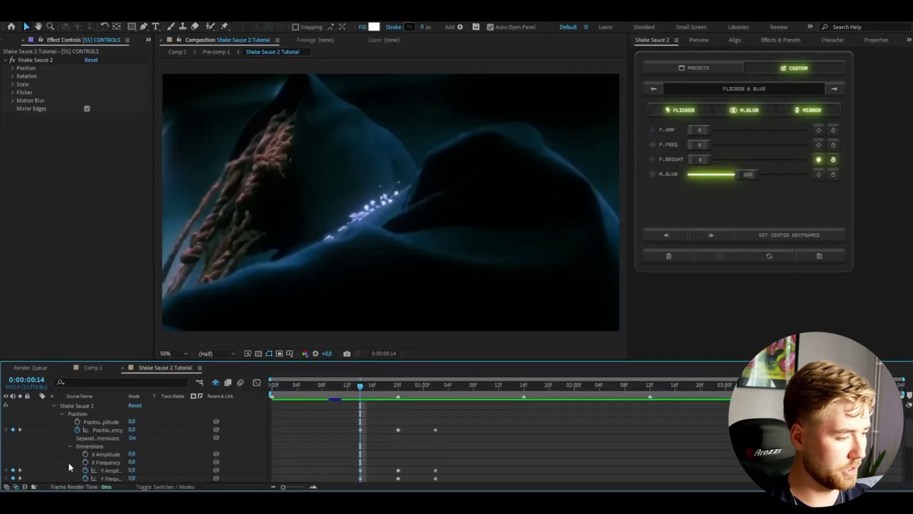
pyautogui.scroll(-1, 68, 463)
pyautogui.moveTo(447, 441); pyautogui.dragTo(382, 456)
pyautogui.press('F9')
# Step: In the Graph Editor, drag the Y Amplitude Bezier handles into a narrow spike at 20f
pyautogui.click(398, 446)
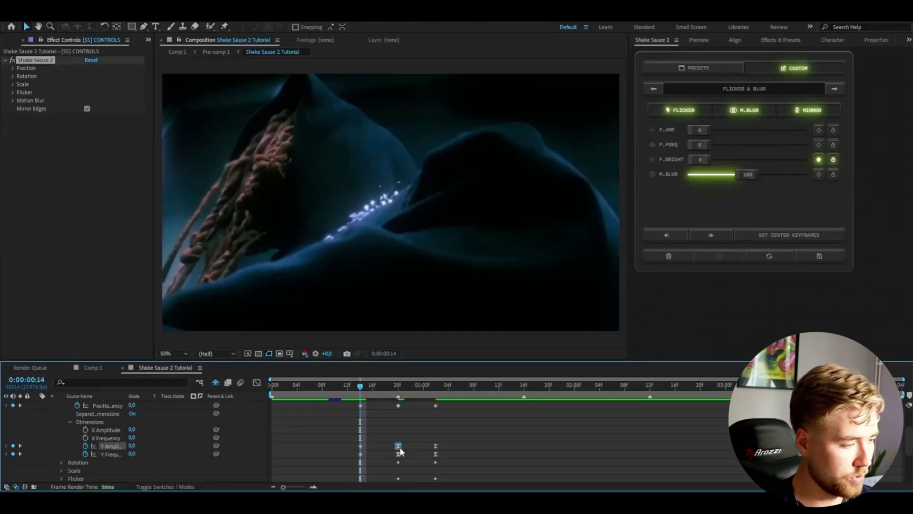
pyautogui.click(256, 382)
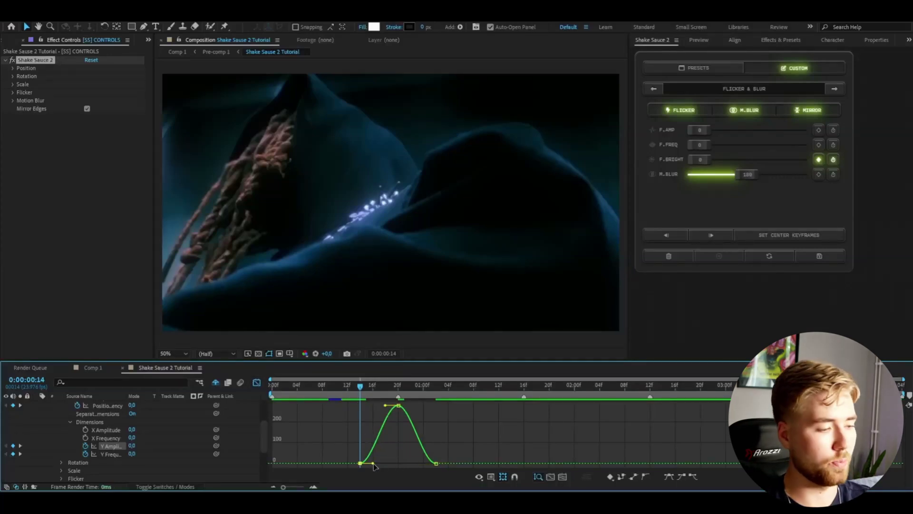
pyautogui.moveTo(373, 463); pyautogui.dragTo(415, 464)
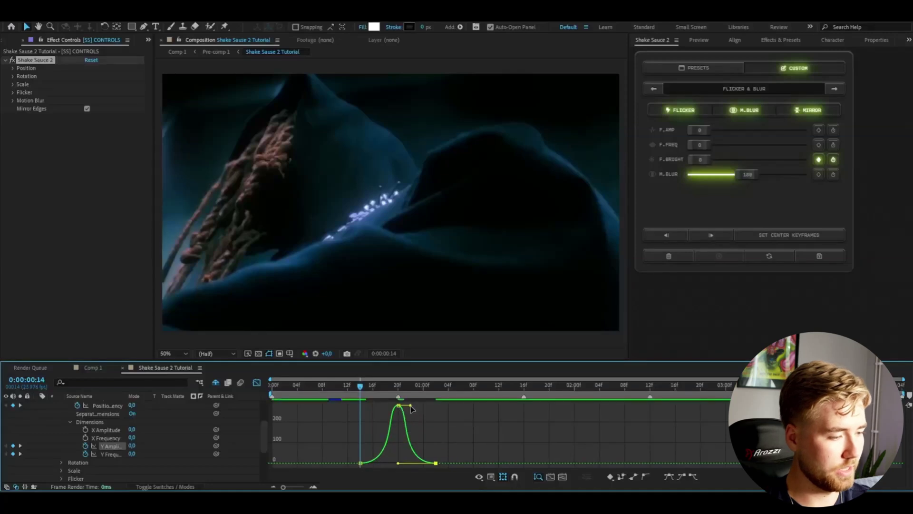
pyautogui.moveTo(411, 406); pyautogui.dragTo(361, 389)
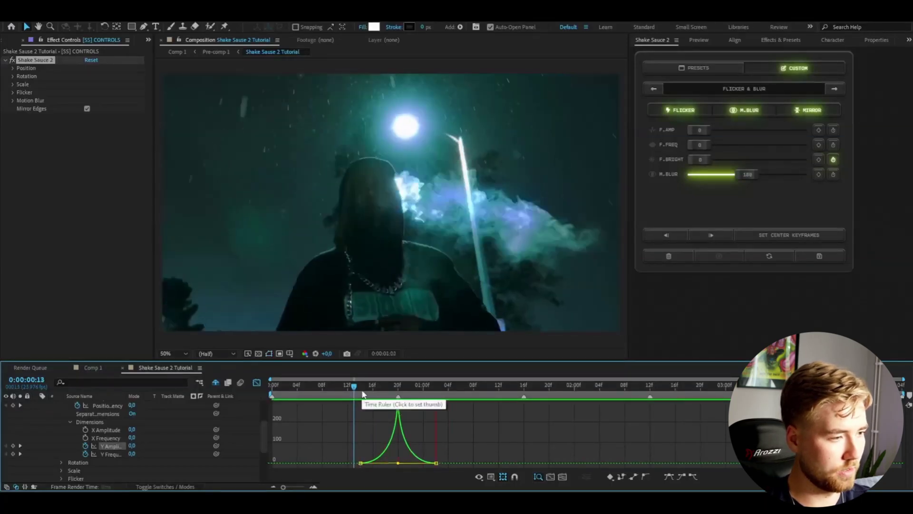
# Step: Return to the layer view, check the ramp into the 20f keyframe, and set centre keyframes there
pyautogui.hotkey('shift', 'F3')
pyautogui.press('k')
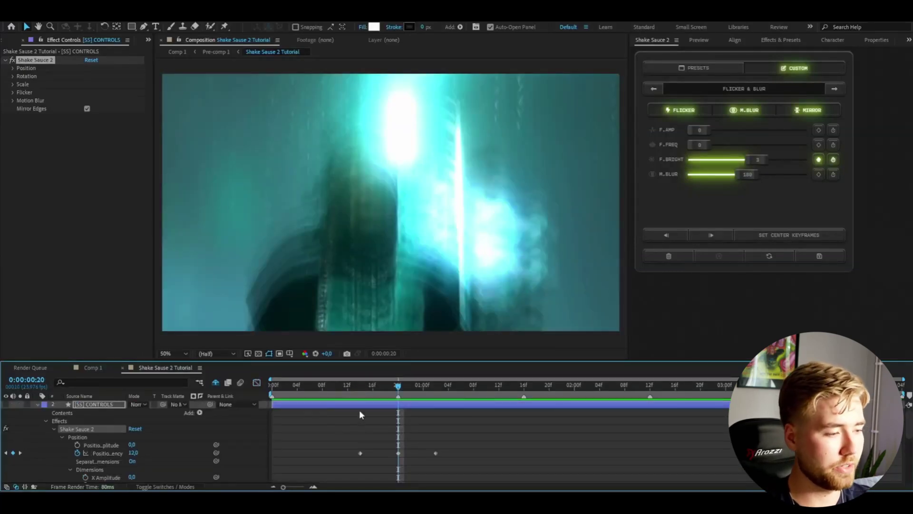
pyautogui.moveTo(366, 384); pyautogui.dragTo(352, 389)
pyautogui.press('k')
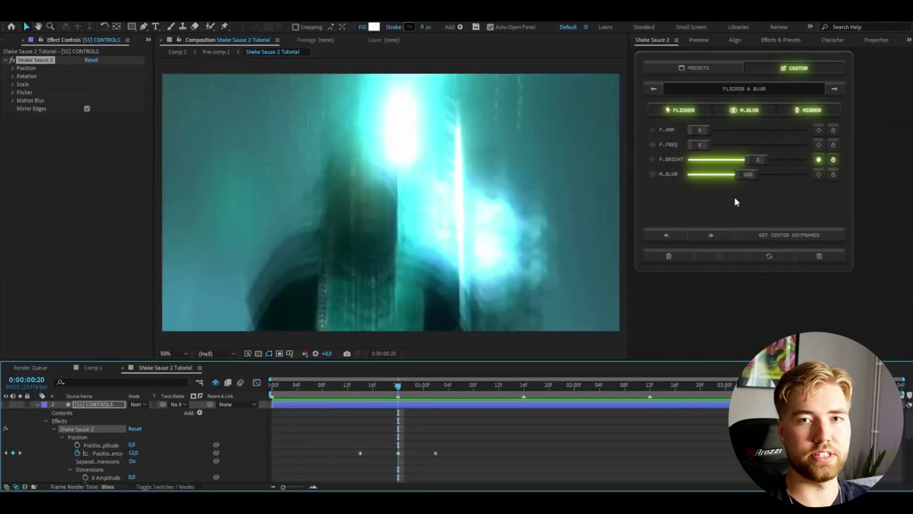
pyautogui.click(780, 235)
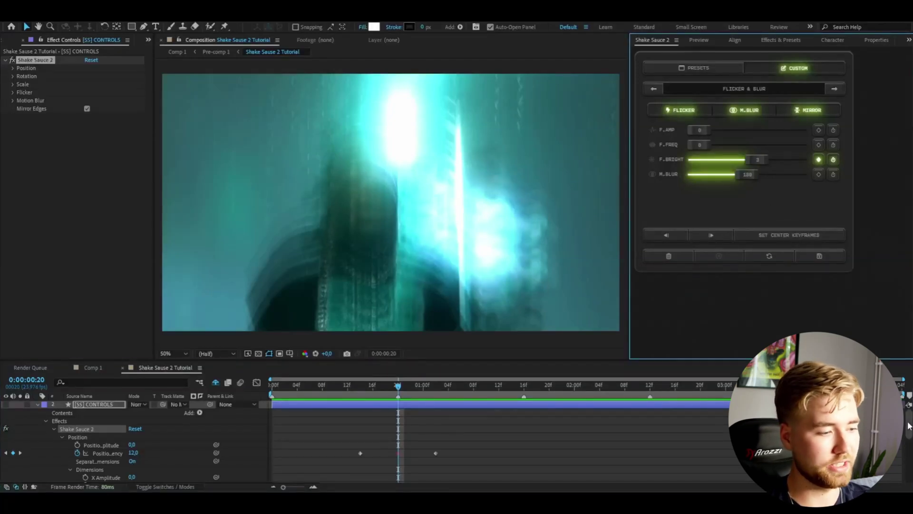
pyautogui.scroll(-5, 896, 461)
pyautogui.scroll(3, 896, 461)
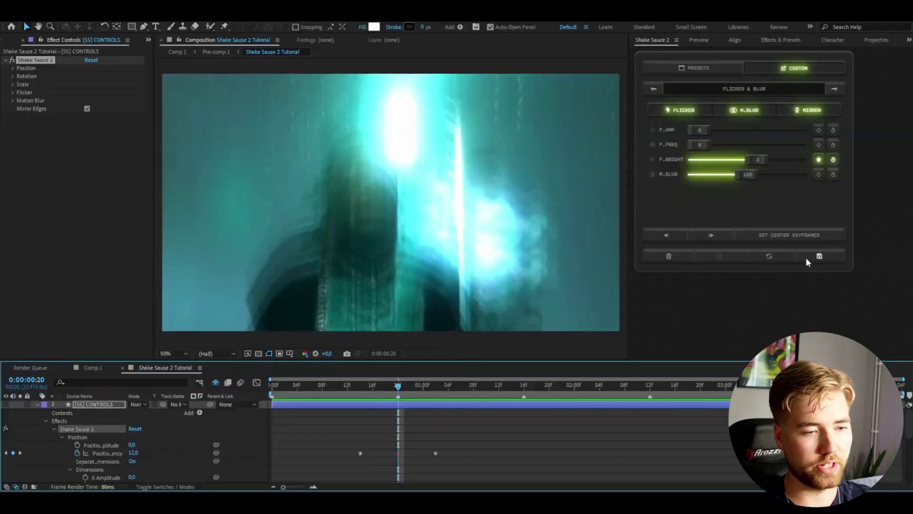
pyautogui.click(819, 256)
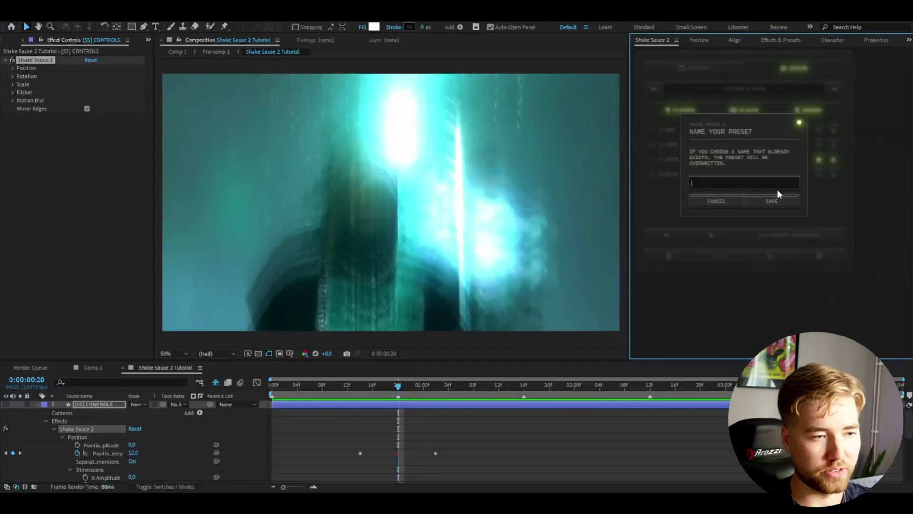
pyautogui.write('TR')
pyautogui.press('BackSpace')
pyautogui.press('BackSpace')
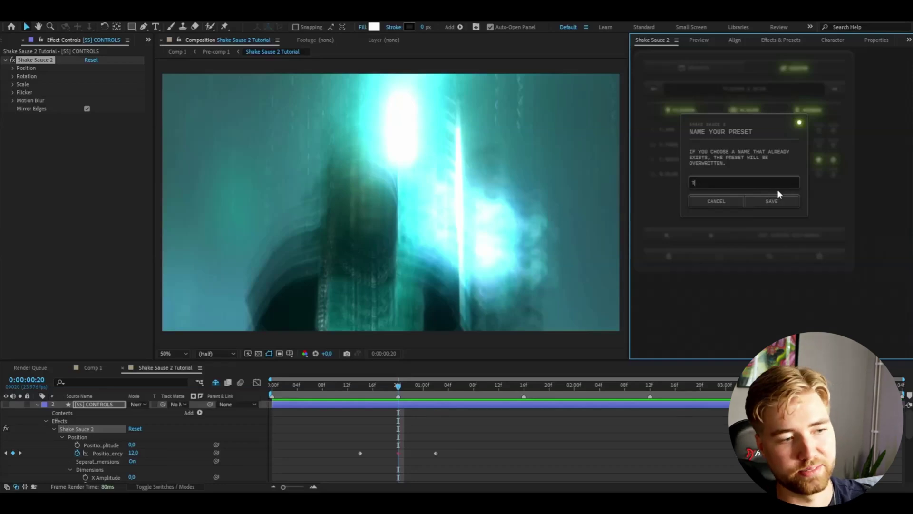
pyautogui.click(712, 198)
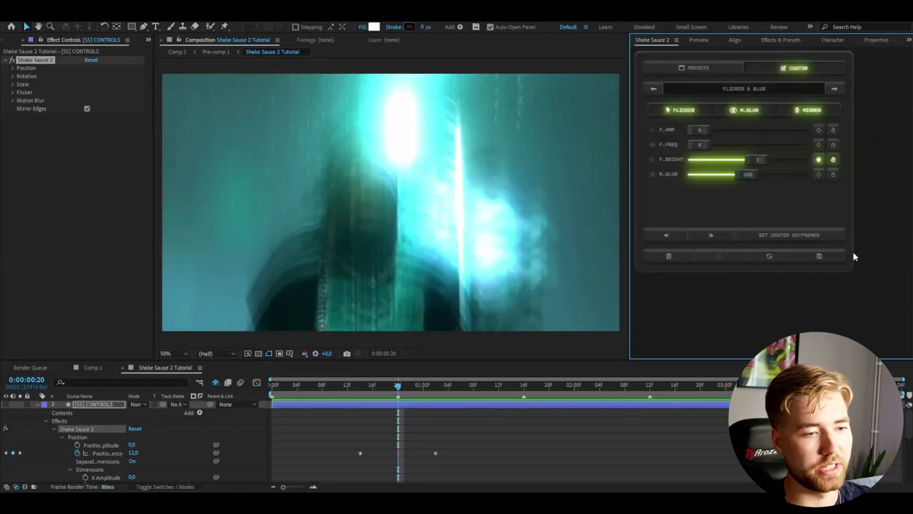
pyautogui.click(718, 68)
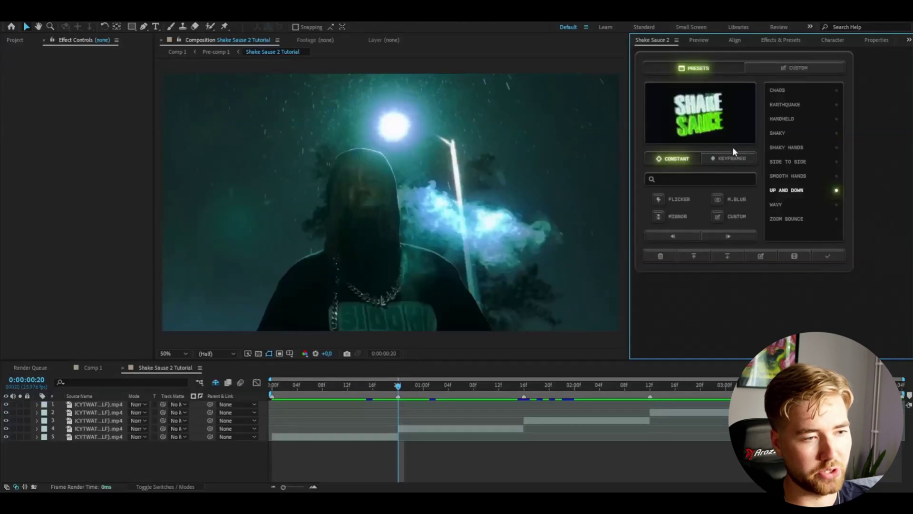
# Step: Apply the keyframed TUTORIAL 2 preset, then scrub and step frame by frame to preview the shake
pyautogui.click(740, 161)
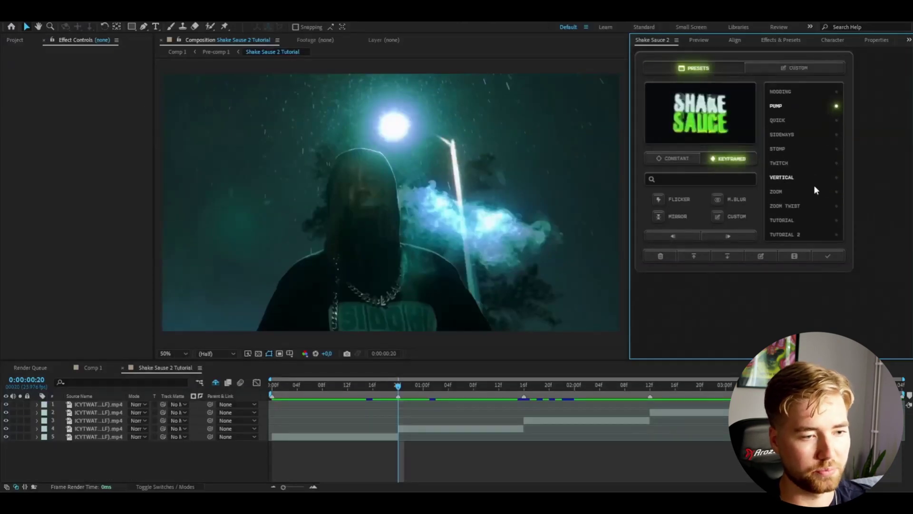
pyautogui.moveTo(800, 236)
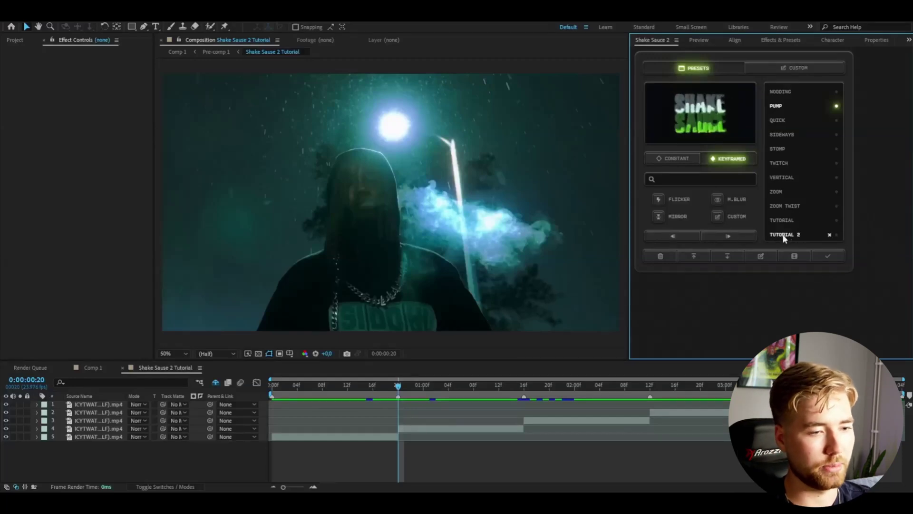
pyautogui.click(783, 234)
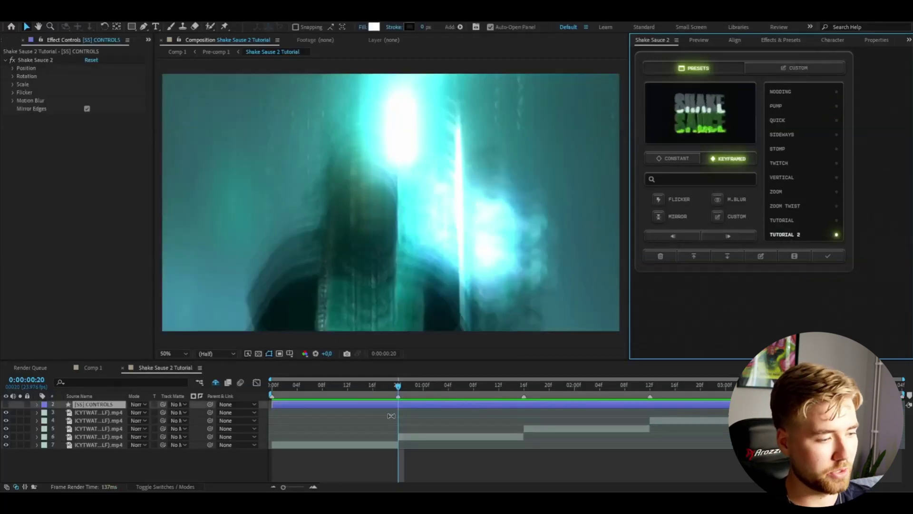
pyautogui.moveTo(404, 387); pyautogui.dragTo(378, 387)
pyautogui.press('pageup')
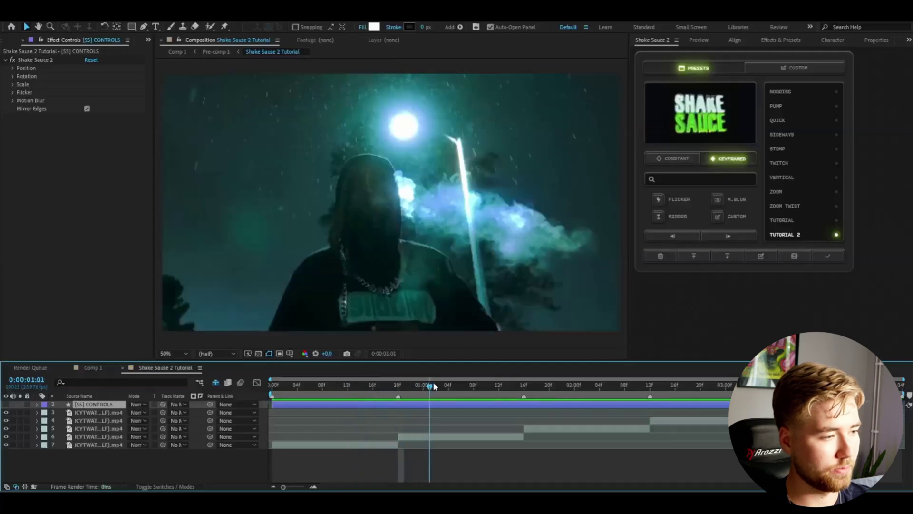
pyautogui.press('pagedown')
pyautogui.press('pageup')
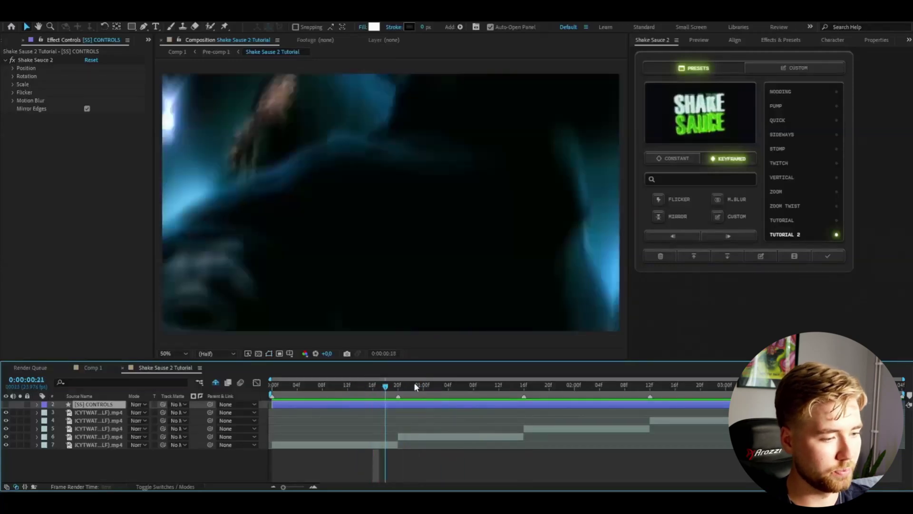